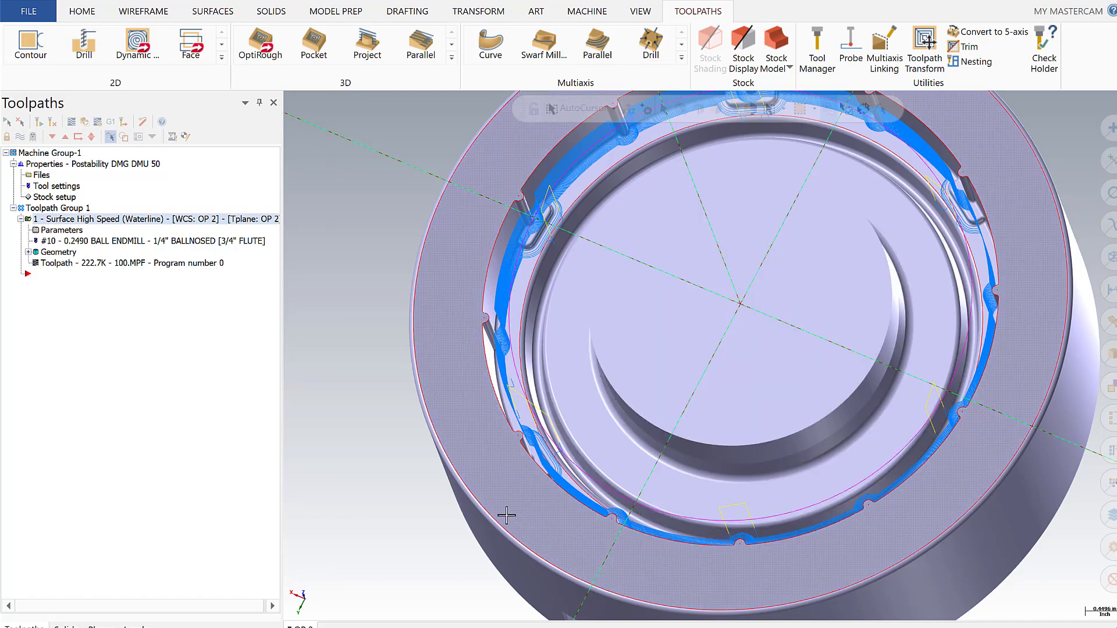
# - Simulate the first waterline toolpath's cut to inspect the material left in the slot
pyautogui.scroll(5, 507, 456)
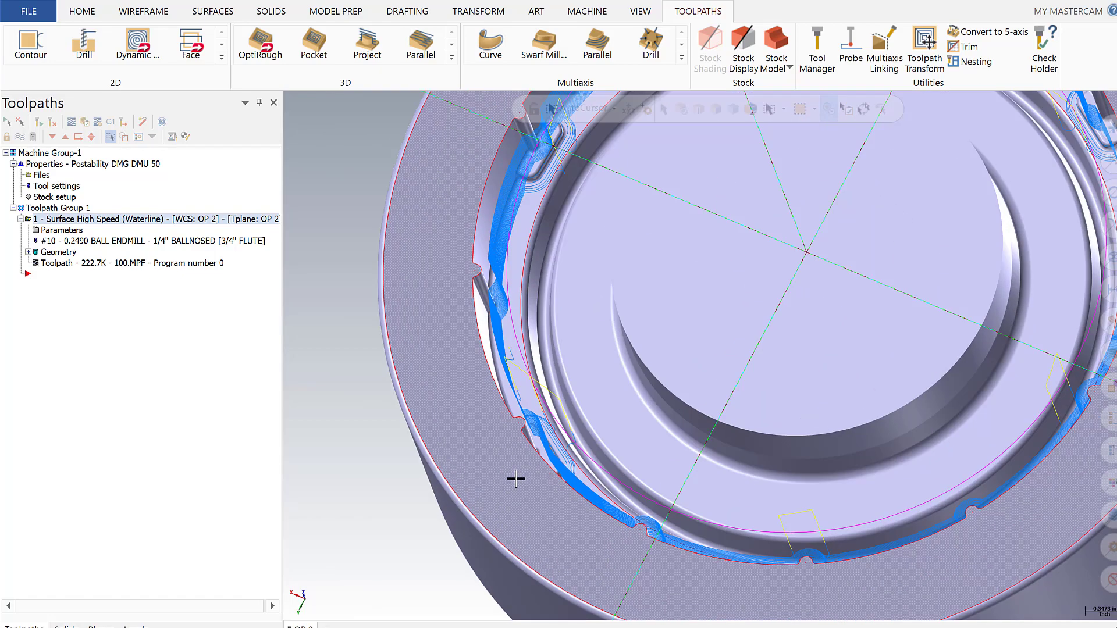
pyautogui.moveTo(504, 437); pyautogui.dragTo(526, 449, button='middle')
pyautogui.scroll(2, 516, 457)
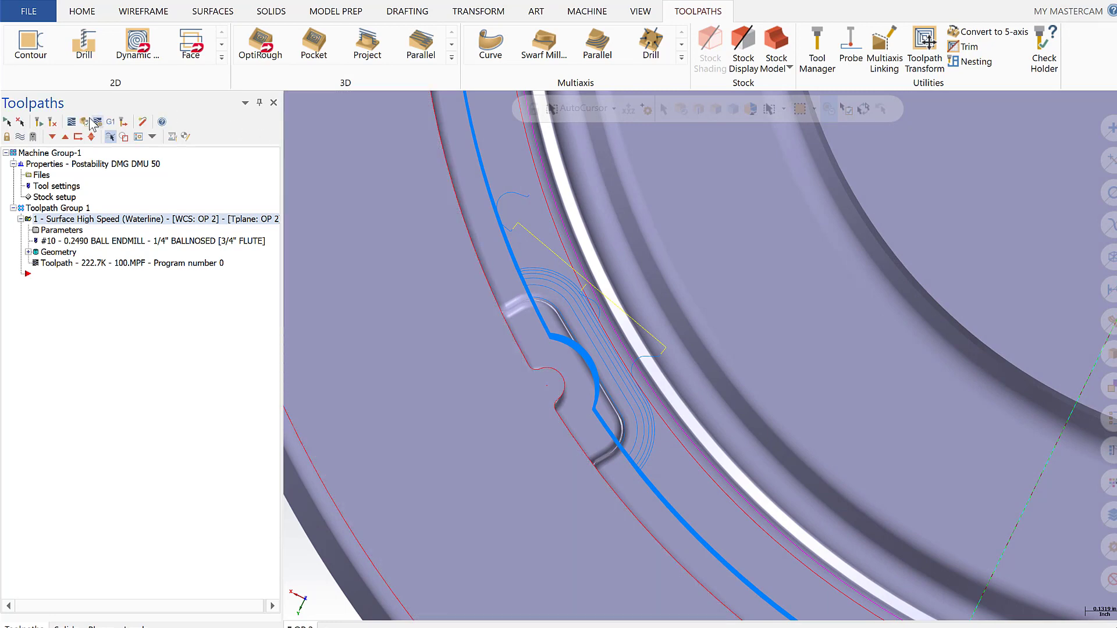
pyautogui.click(72, 122)
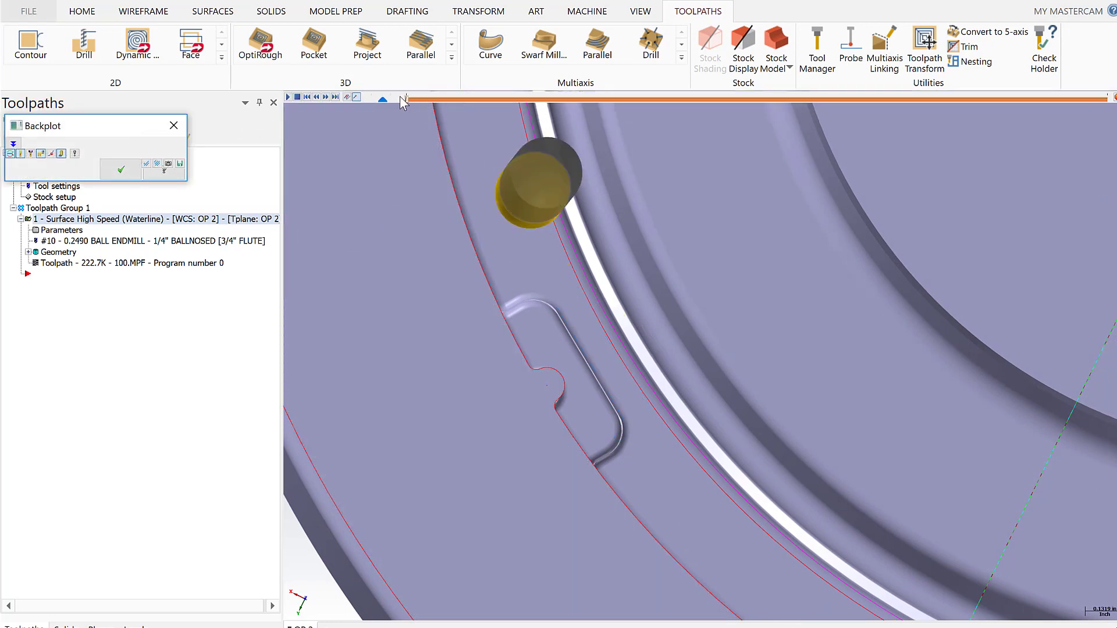
pyautogui.moveTo(405, 100); pyautogui.dragTo(413, 105)
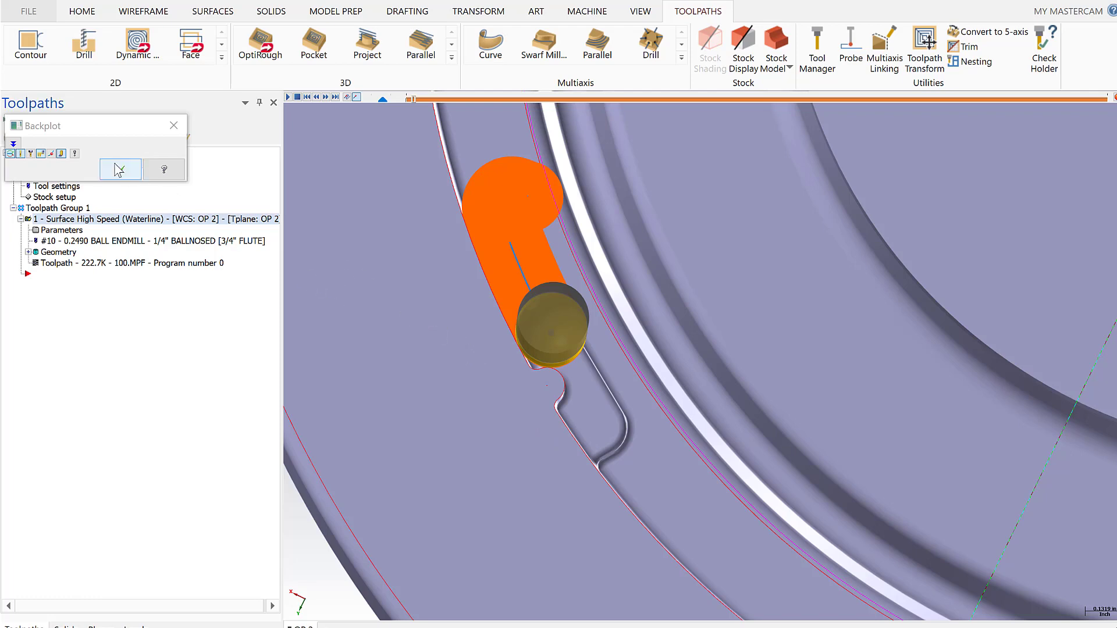
pyautogui.click(123, 173)
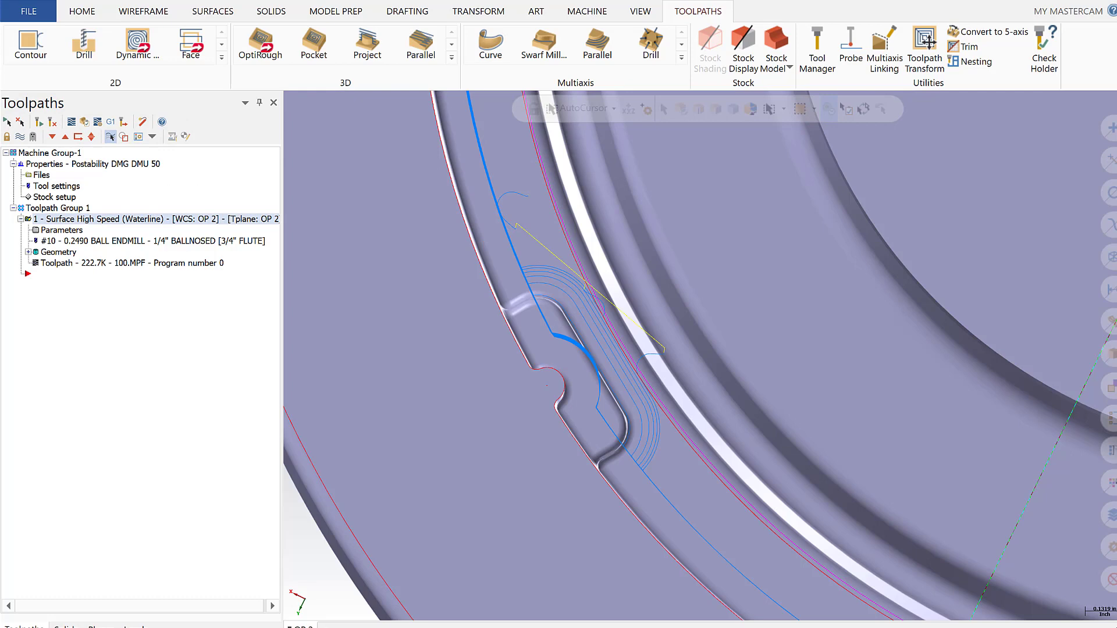
# - Copy the waterline operation after itself and give the copy the 3/32" ballnose tool #8
pyautogui.moveTo(36, 275); pyautogui.dragTo(59, 271, button='right')
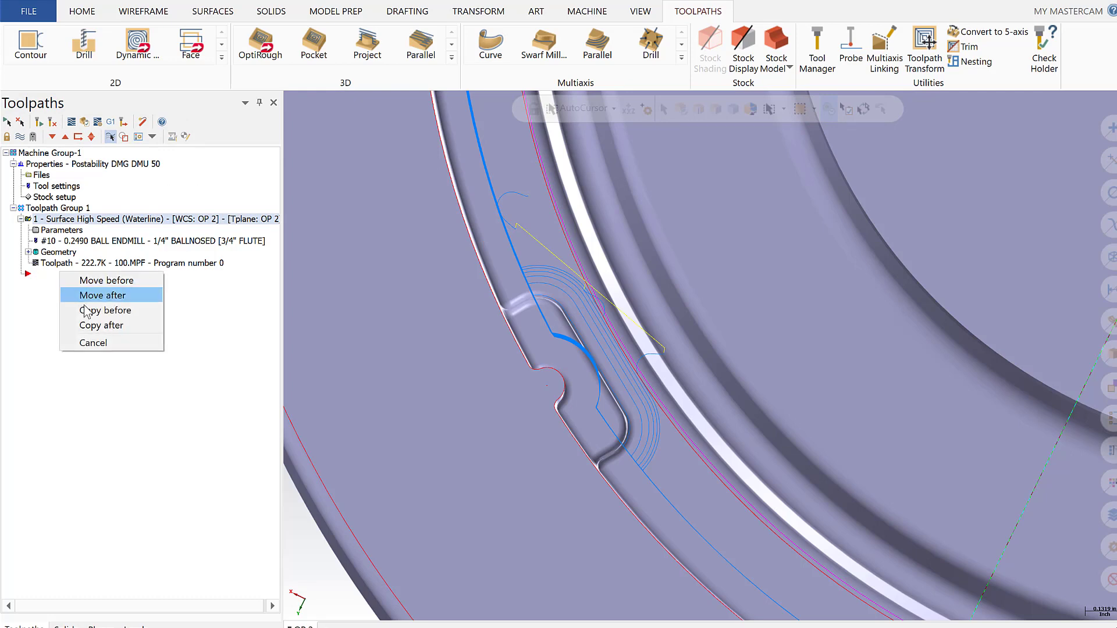
pyautogui.click(92, 325)
pyautogui.click(70, 296)
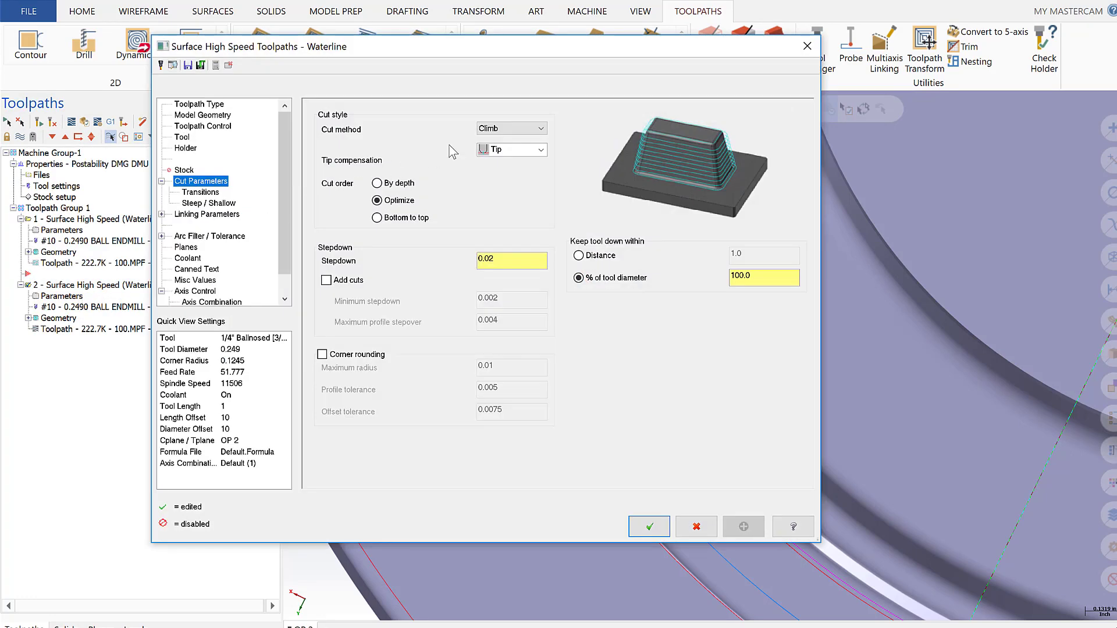
pyautogui.click(183, 138)
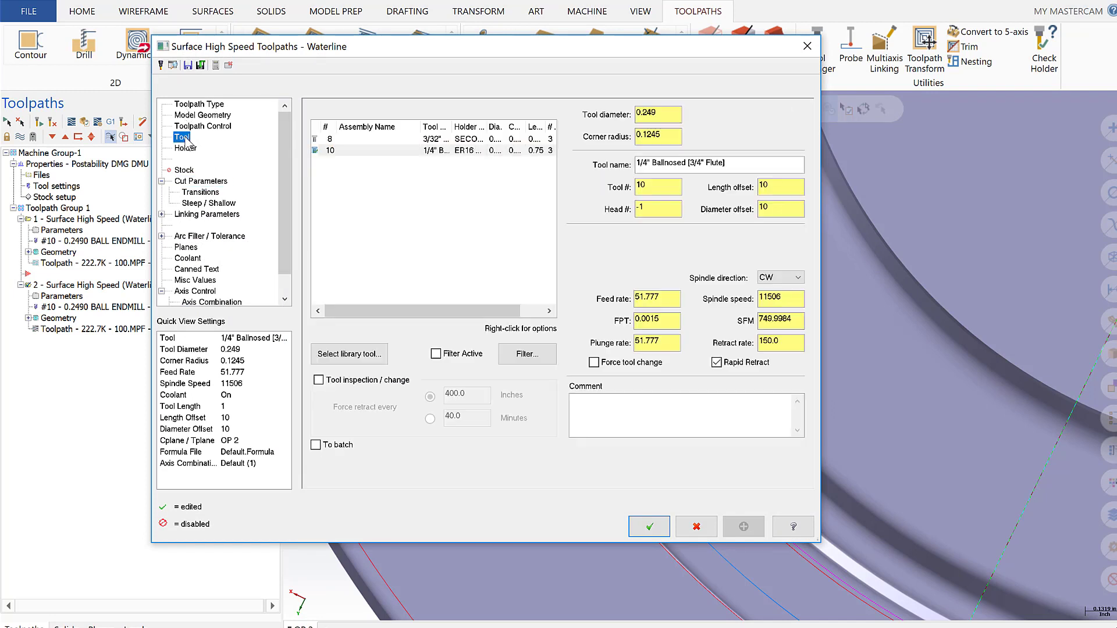
pyautogui.click(406, 140)
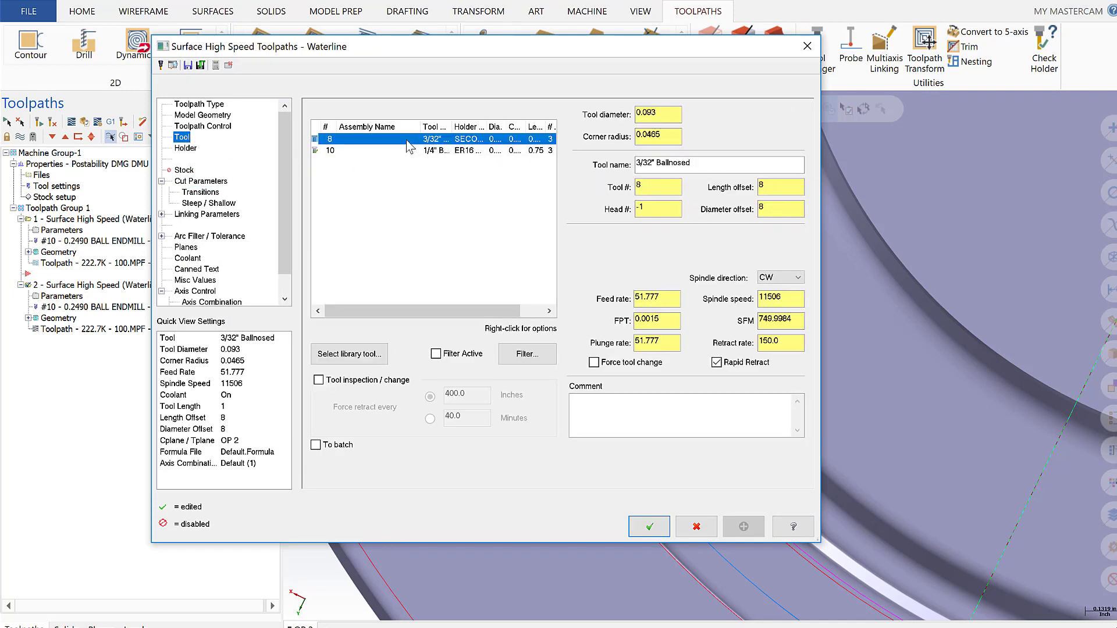
pyautogui.click(204, 182)
pyautogui.click(513, 257)
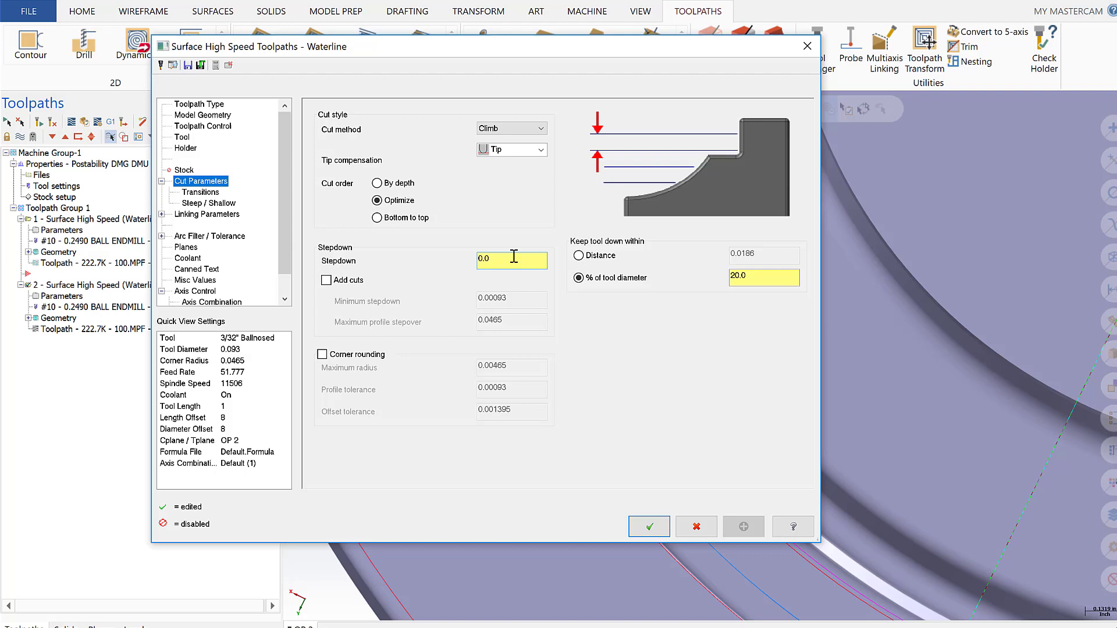
# - Accept the copy's settings, regenerate it and inspect the new 208.0K toolpath around the slot
pyautogui.click(650, 526)
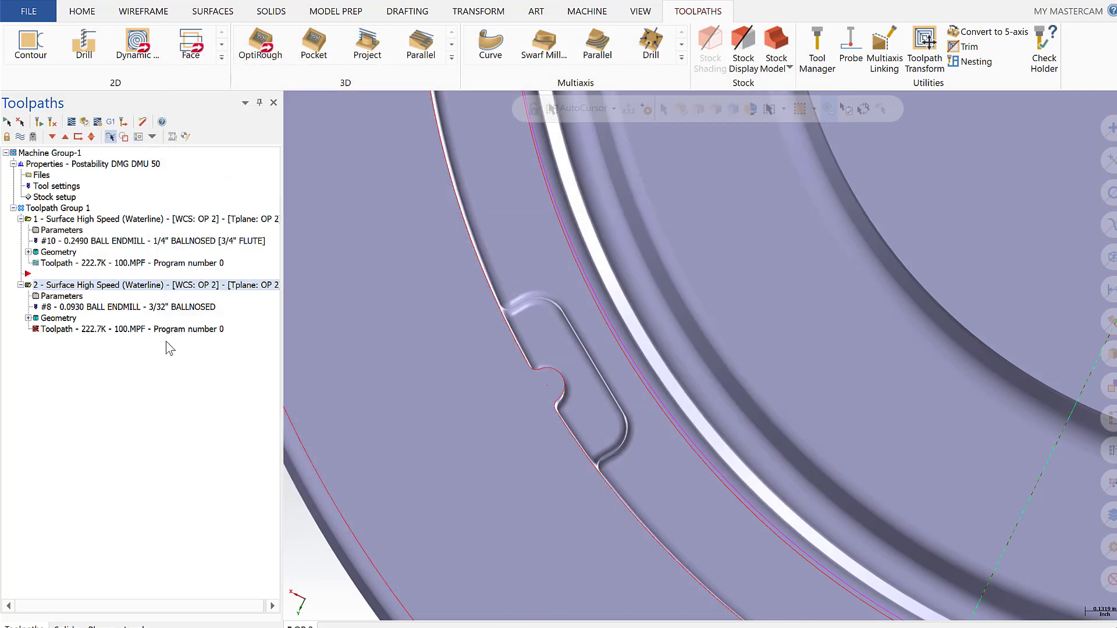
pyautogui.click(37, 122)
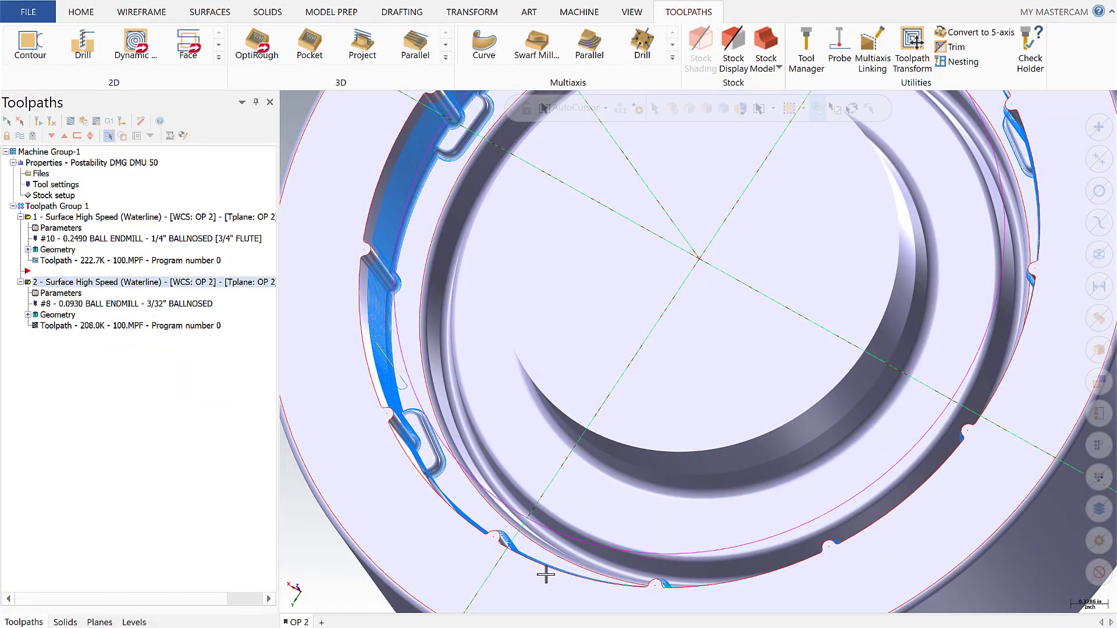
pyautogui.moveTo(392, 506); pyautogui.dragTo(528, 485, button='middle')
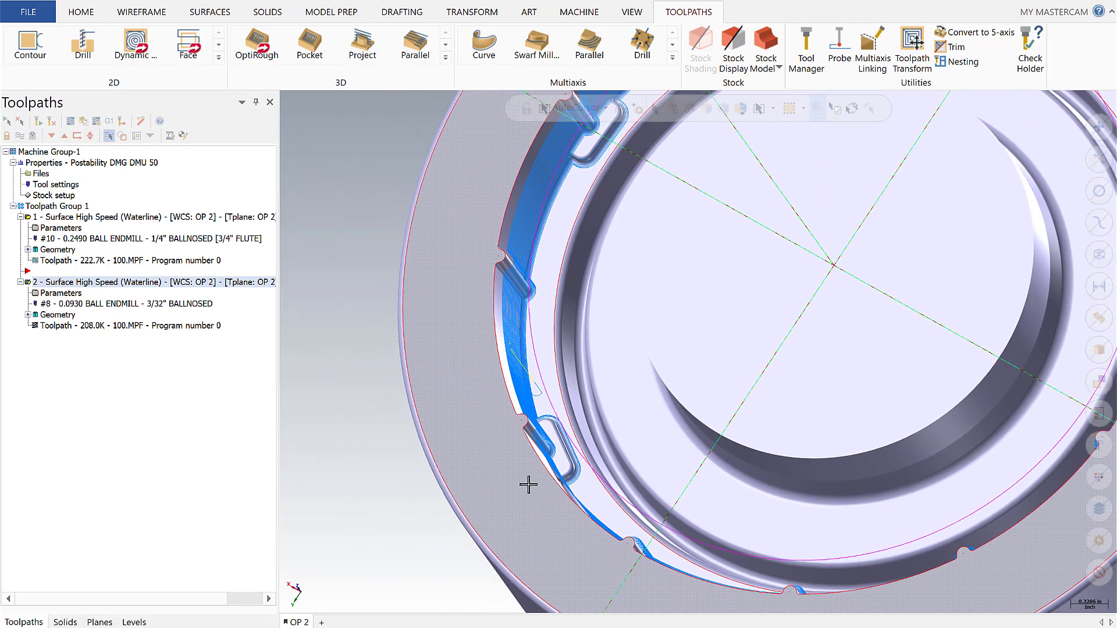
pyautogui.scroll(5, 529, 485)
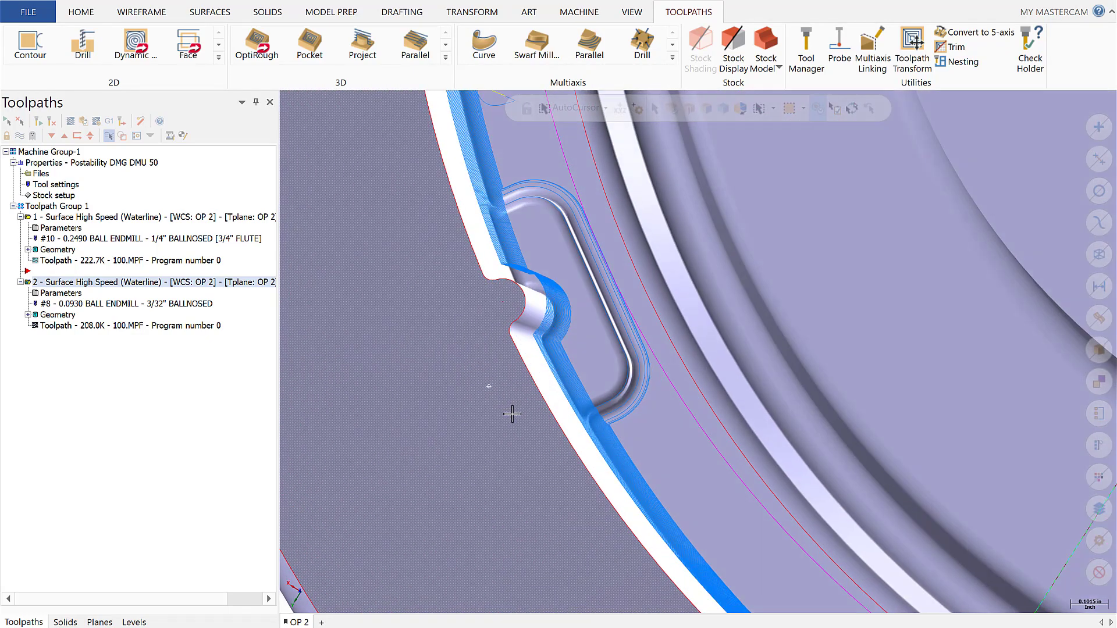
pyautogui.moveTo(512, 414)
pyautogui.mouseDown(button='middle')
pyautogui.moveTo(526, 418)
pyautogui.moveTo(474, 404)
pyautogui.moveTo(481, 391)
pyautogui.mouseUp(button='middle')
pyautogui.scroll(4, 489, 437)
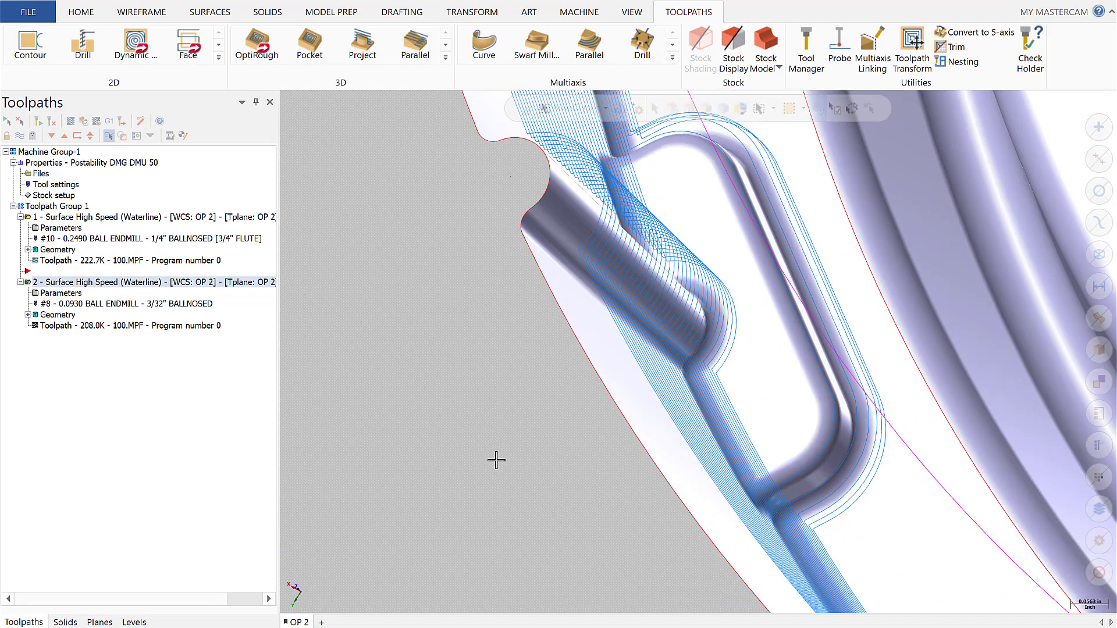
pyautogui.scroll(-5, 497, 451)
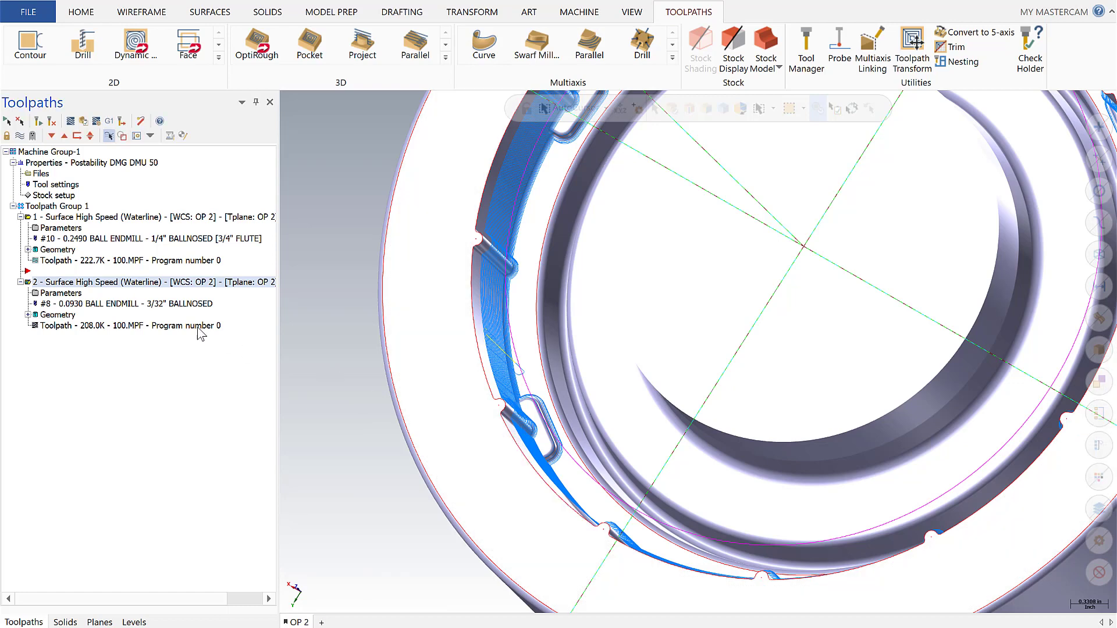
# - Set operation 2 to trim to stock from a 0.25 roughing tool with 0.125 corner radius
pyautogui.click(65, 293)
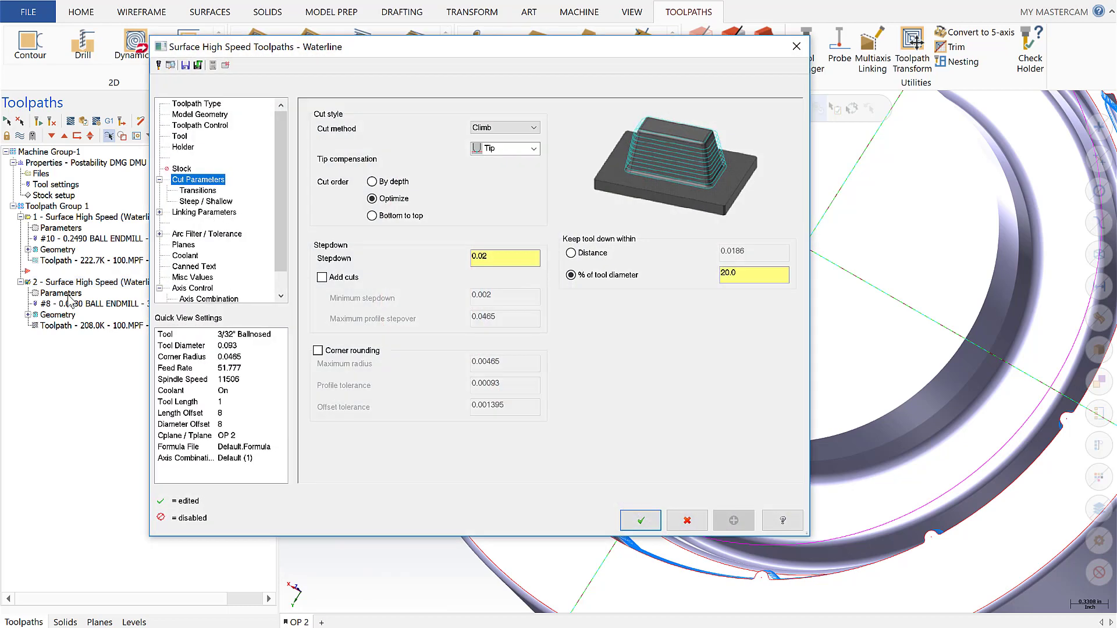
pyautogui.click(181, 168)
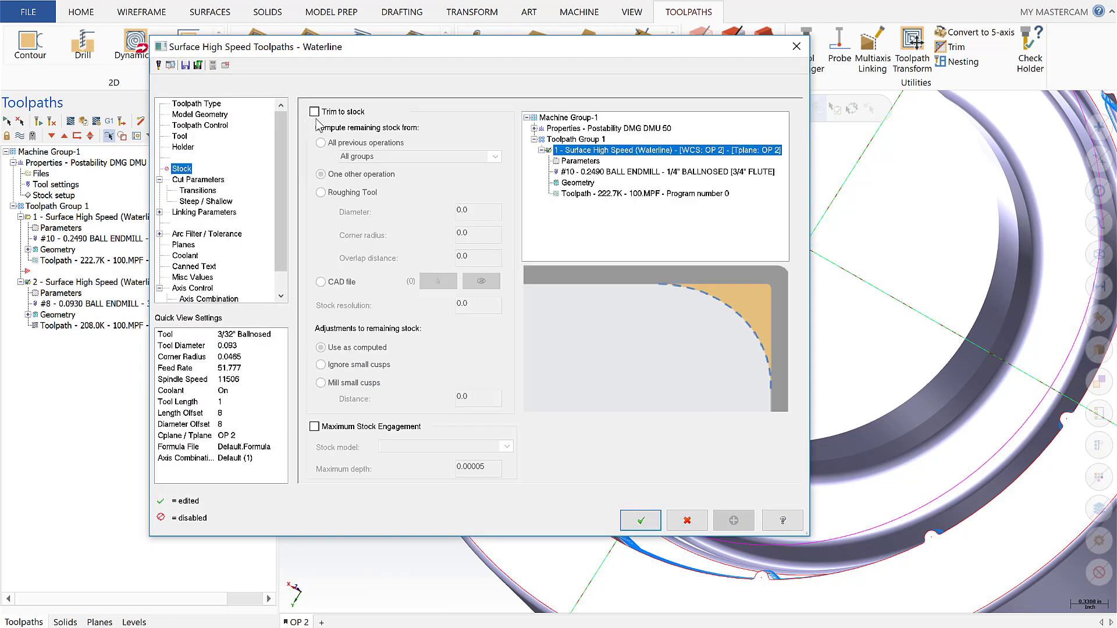
pyautogui.click(314, 112)
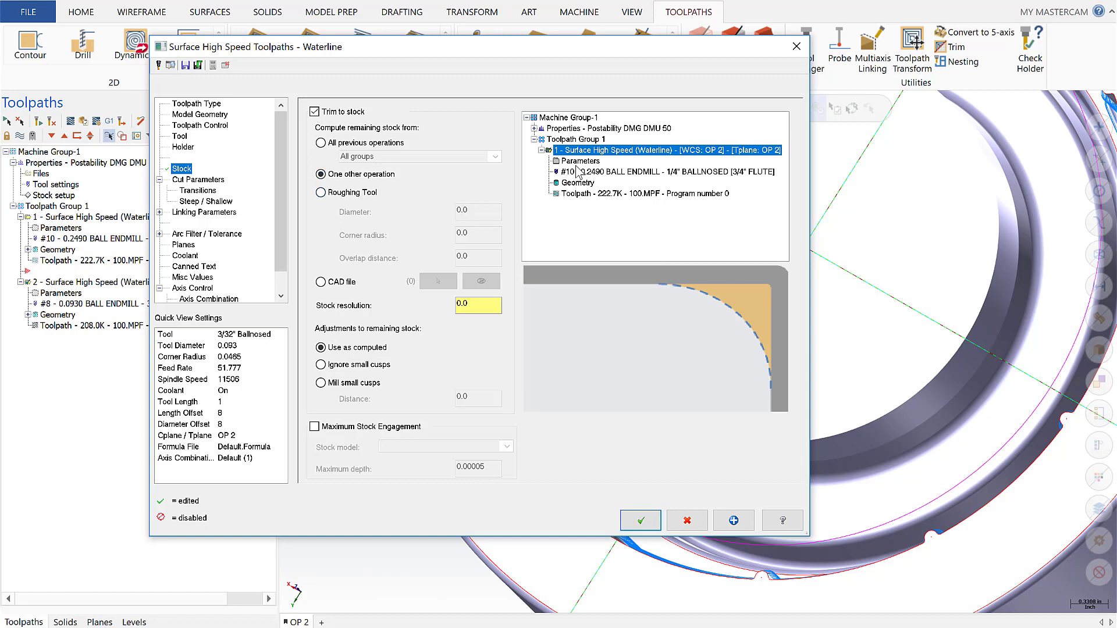
pyautogui.click(334, 195)
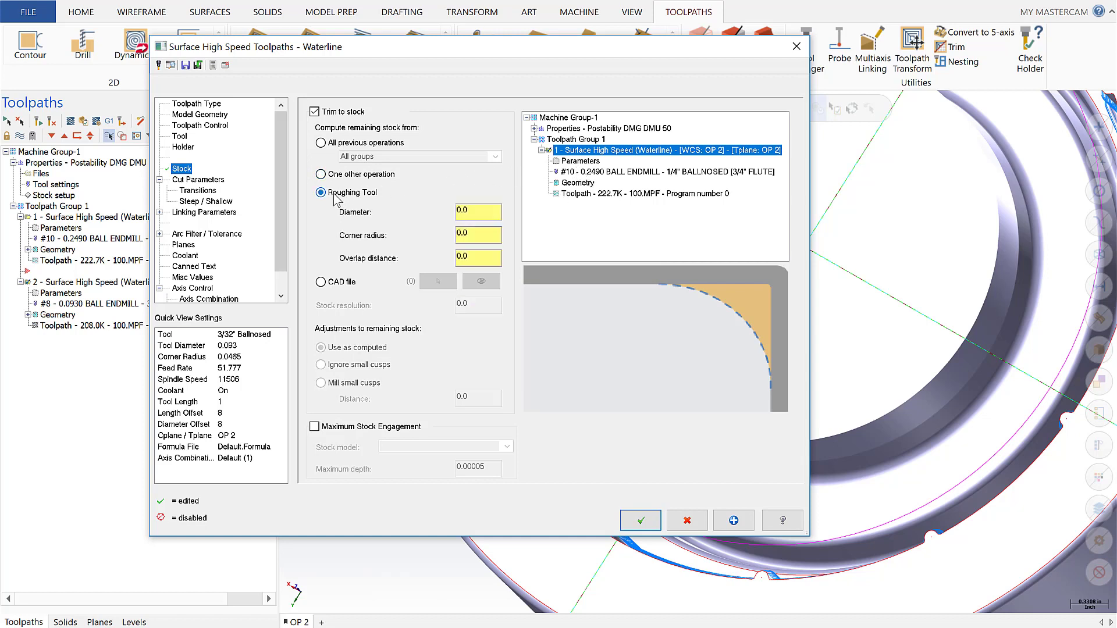
pyautogui.click(478, 213)
pyautogui.press('Tab')
pyautogui.click(641, 520)
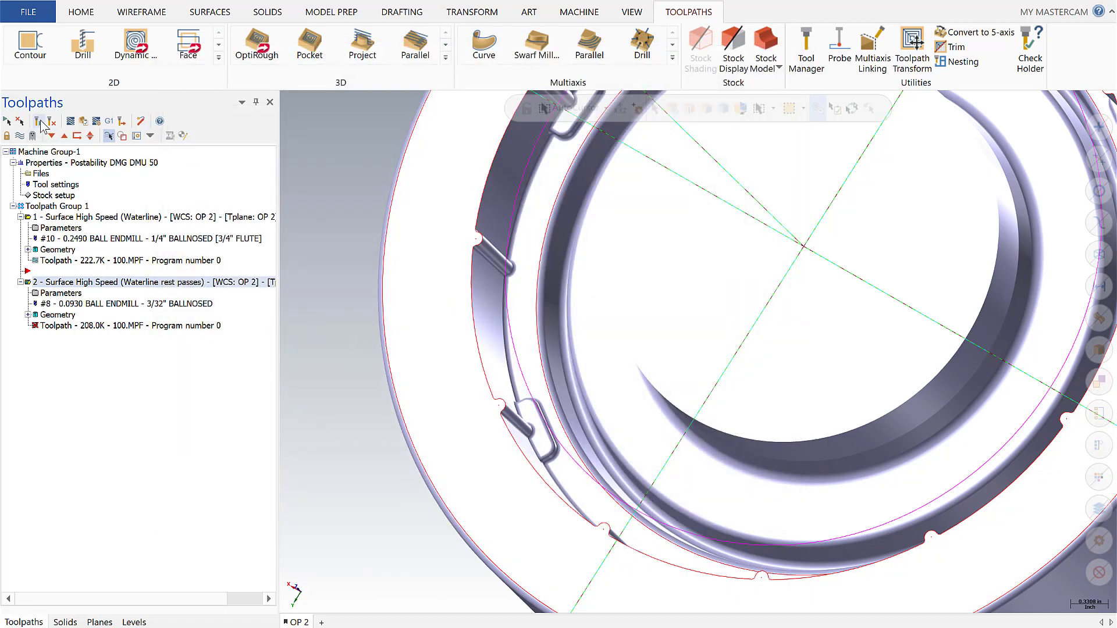
# - Regenerate the rest toolpath and inspect its 1888.8K passes around the ring's slots and wall
pyautogui.click(39, 125)
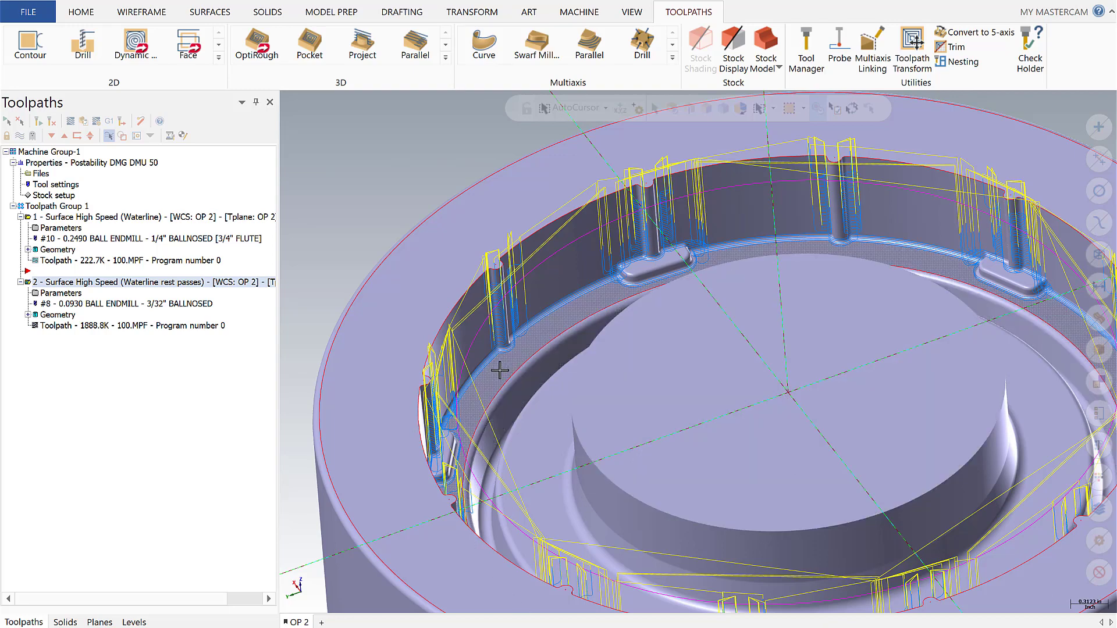
pyautogui.scroll(5, 499, 367)
pyautogui.moveTo(496, 341); pyautogui.dragTo(480, 379, button='middle')
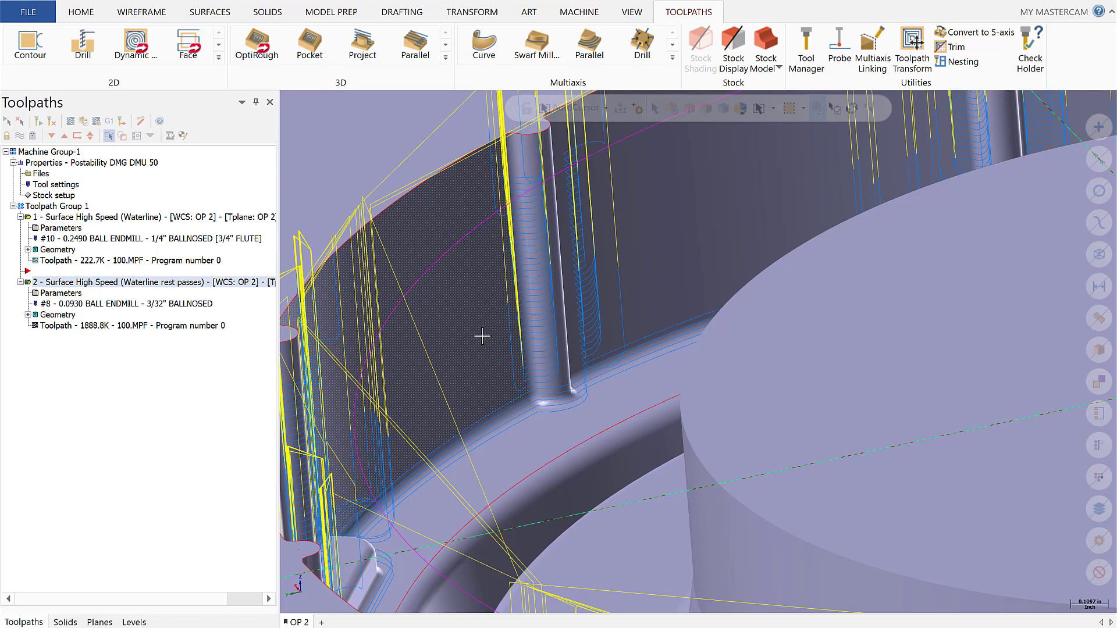
pyautogui.scroll(-5, 482, 335)
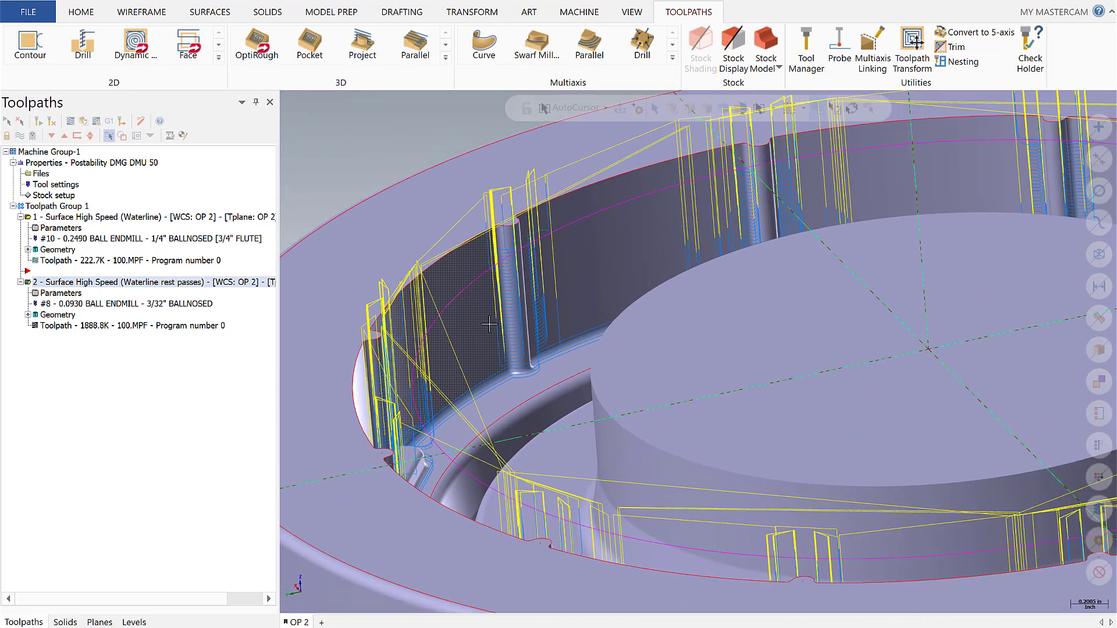